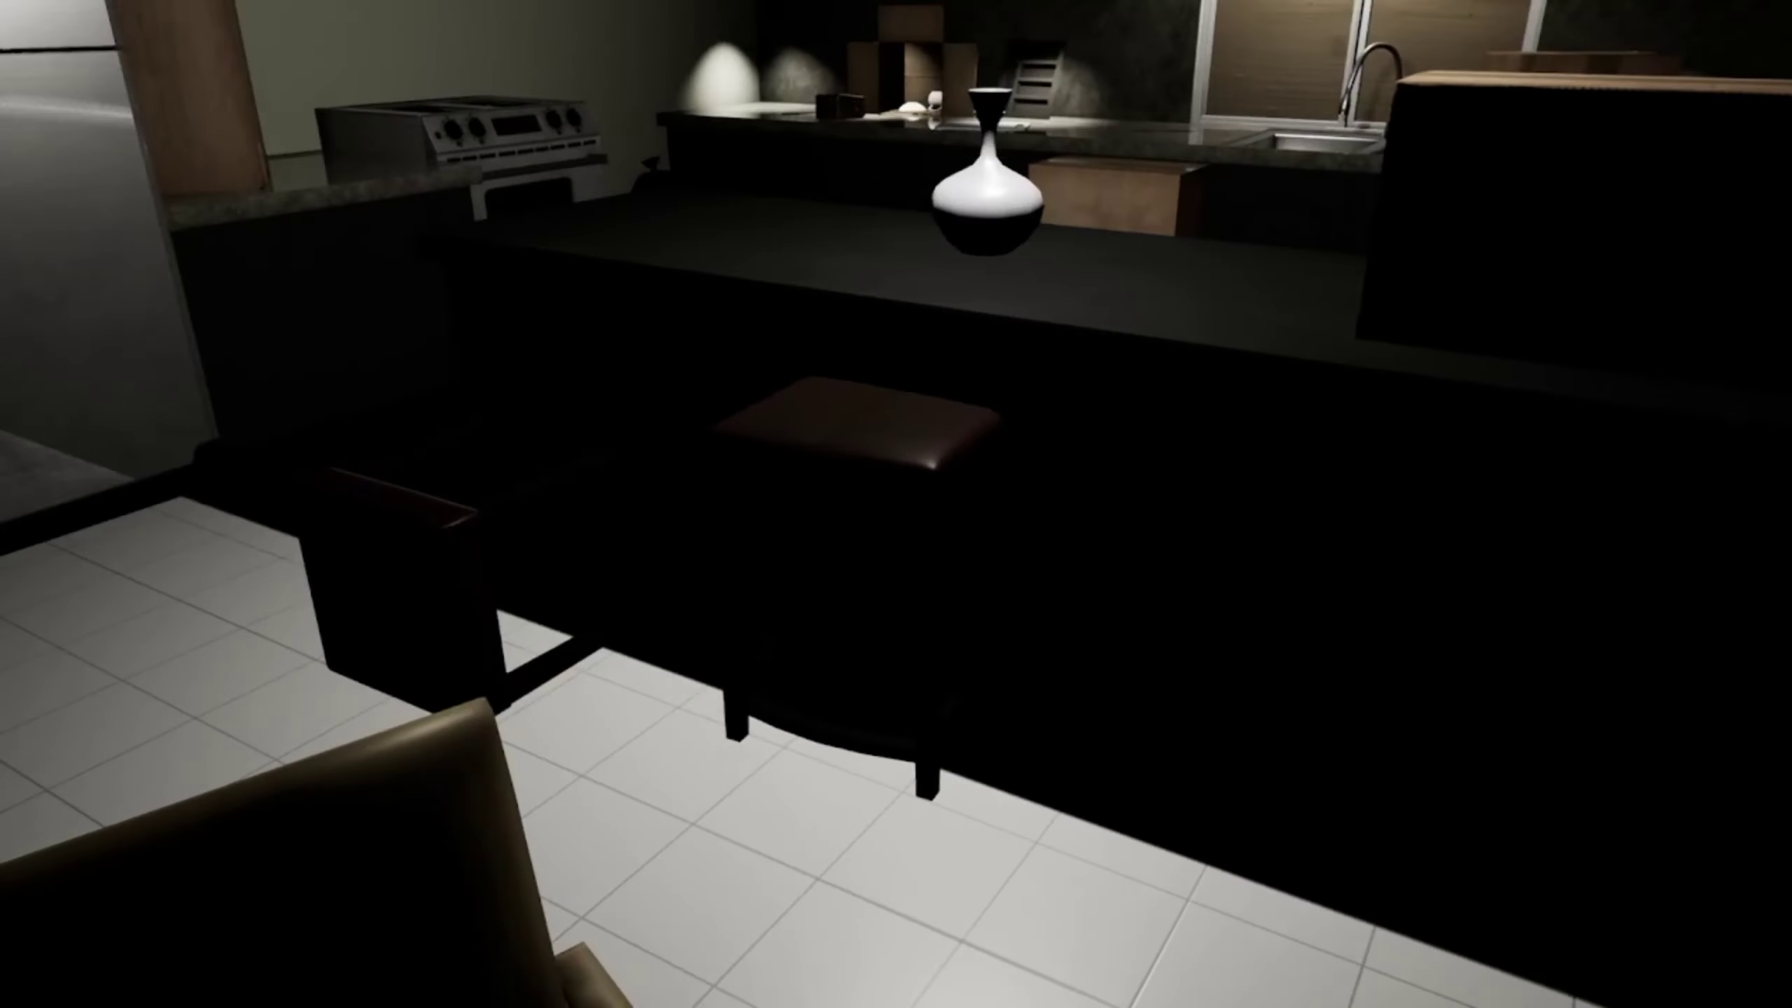
{"action": "key", "text": "w"}
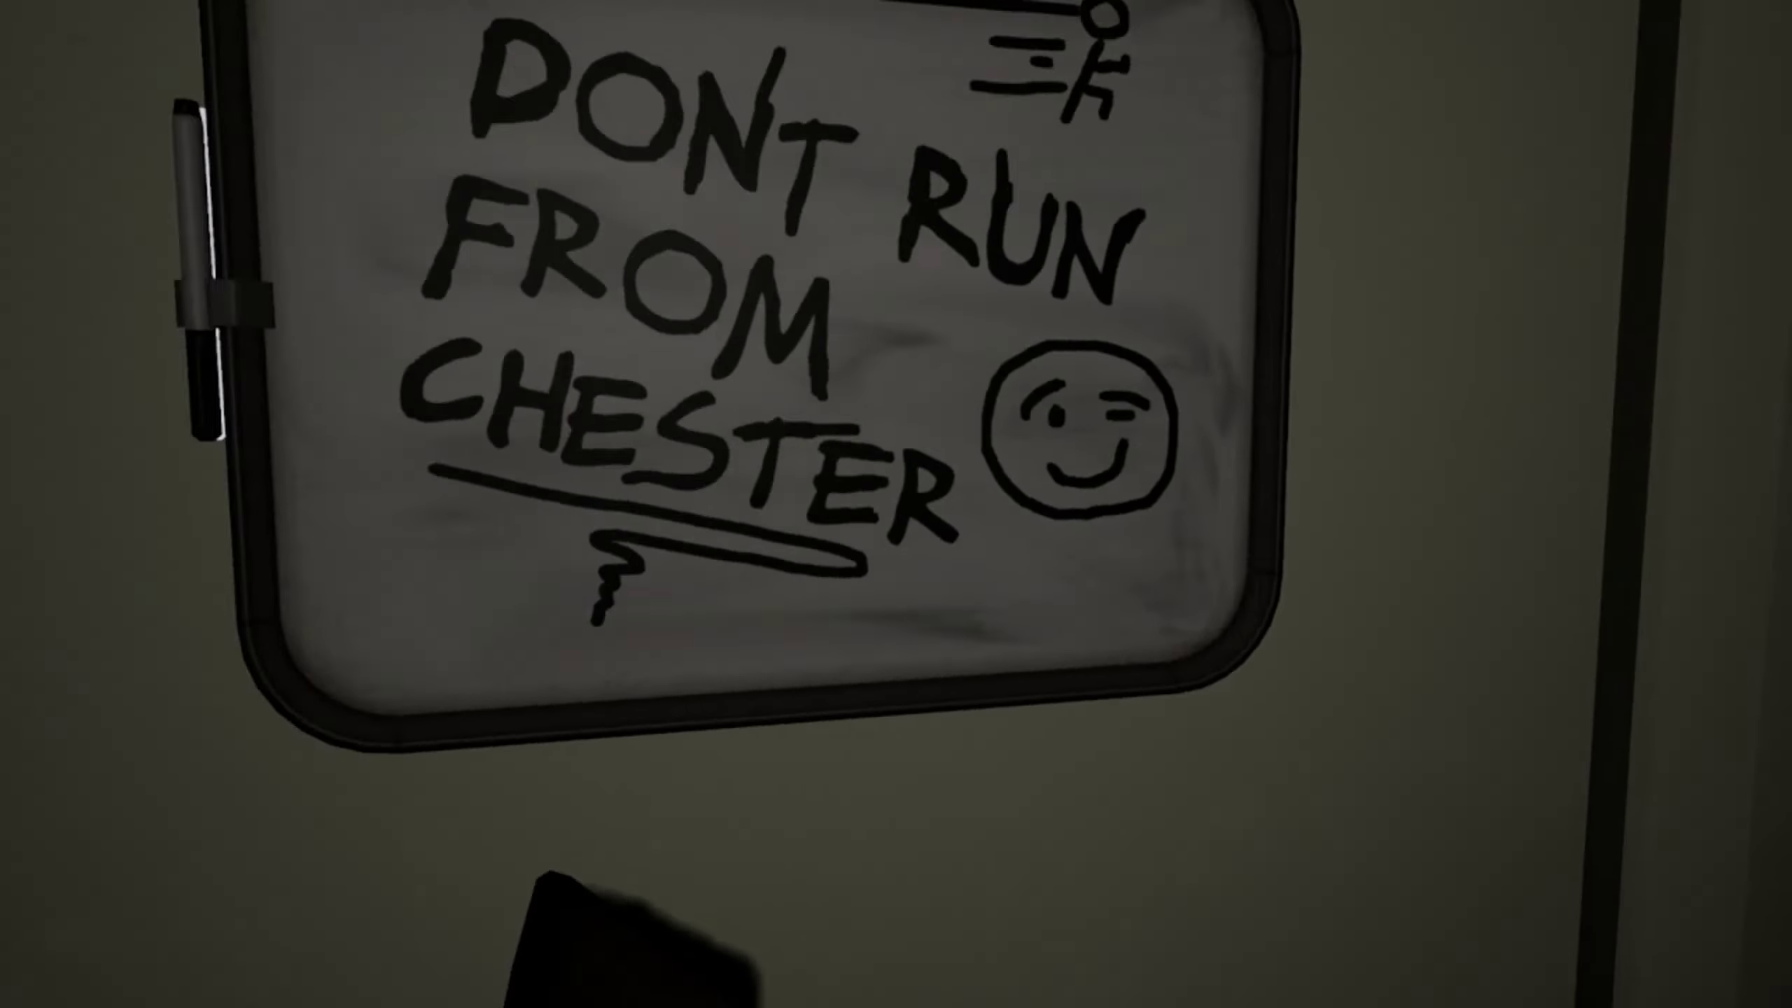
{"action": "key", "text": "s"}
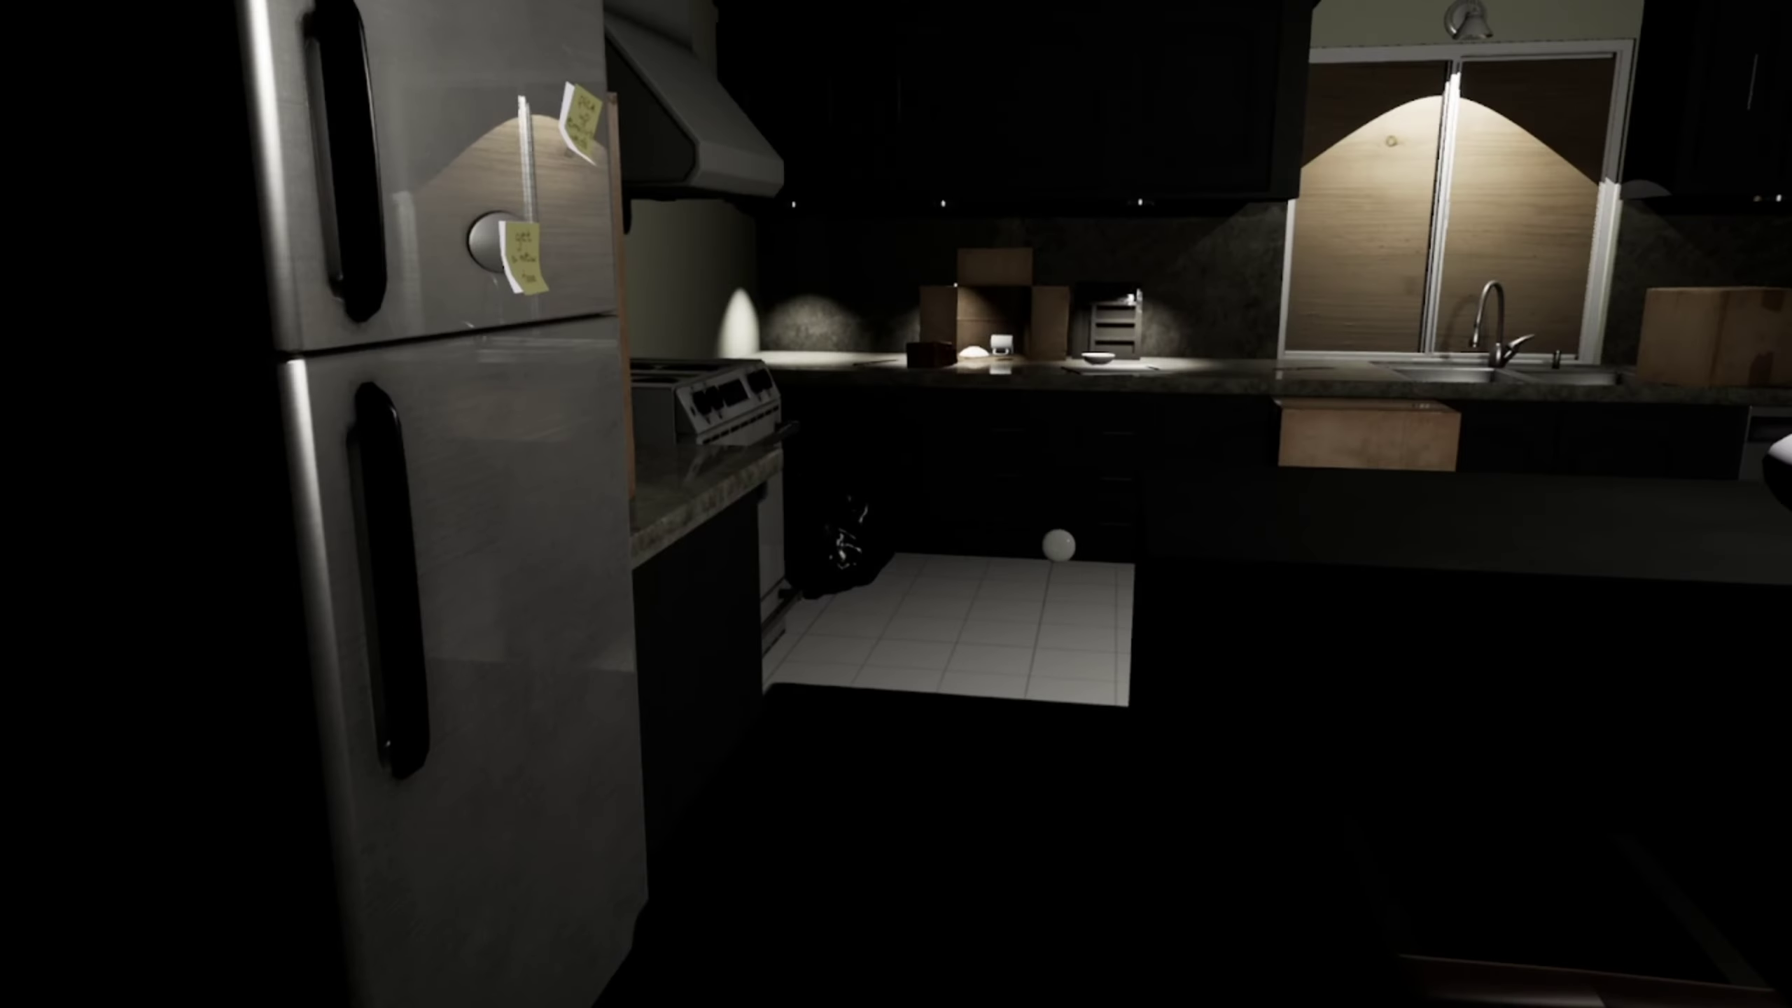